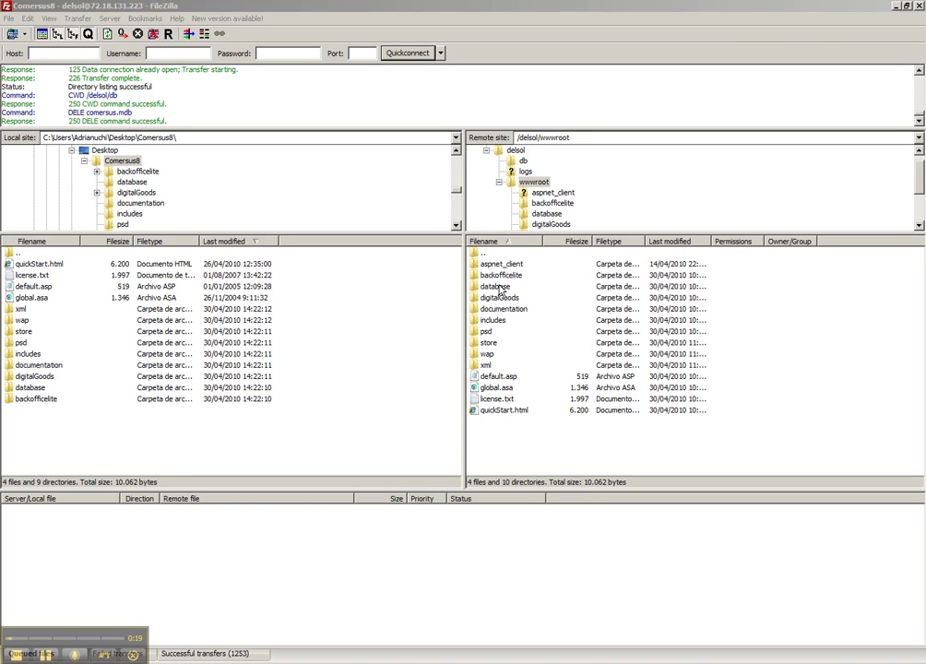
Upload comersus.mdb from the local Comersus8 database folder to the remote /delsol/db folder.
double_click(481, 255)
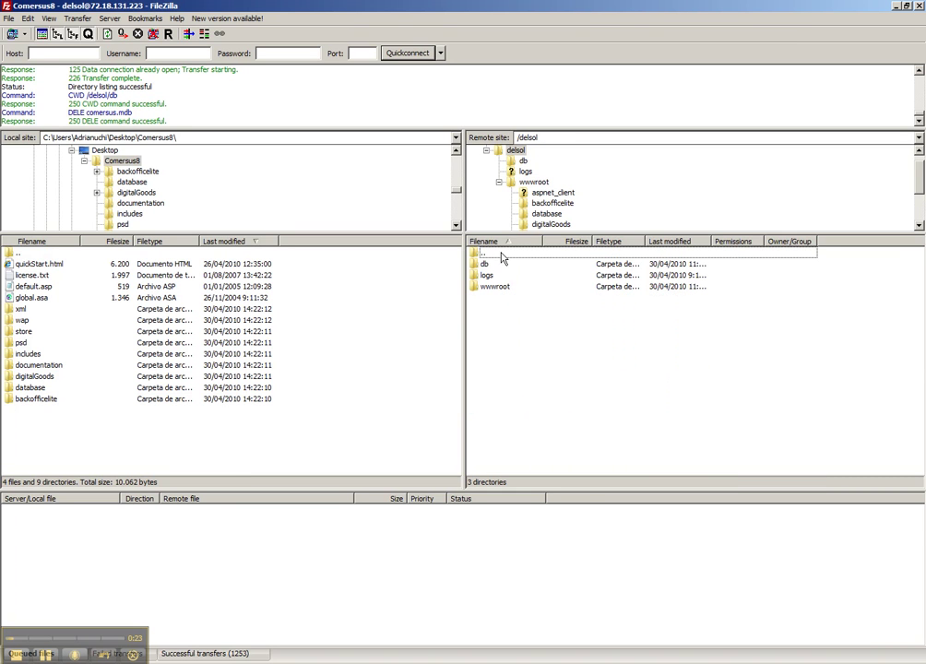
double_click(488, 265)
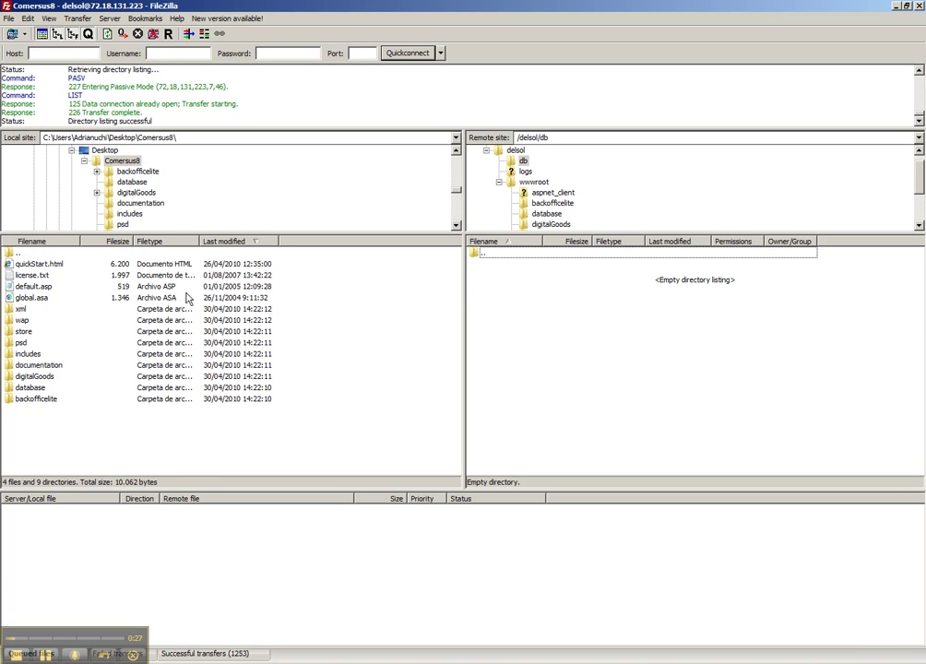
double_click(37, 388)
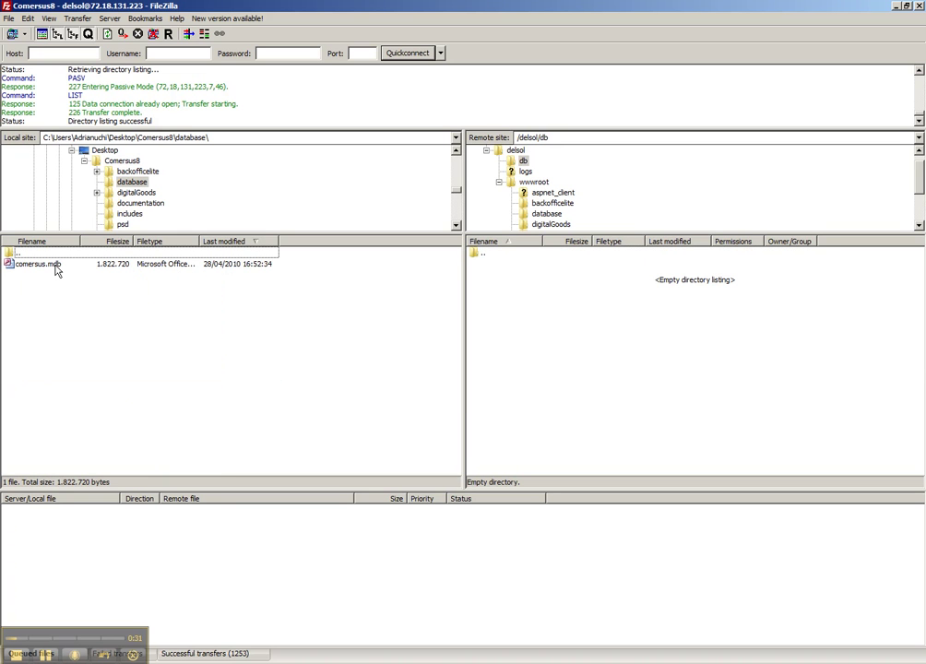
left_click_drag(54, 267, 549, 380)
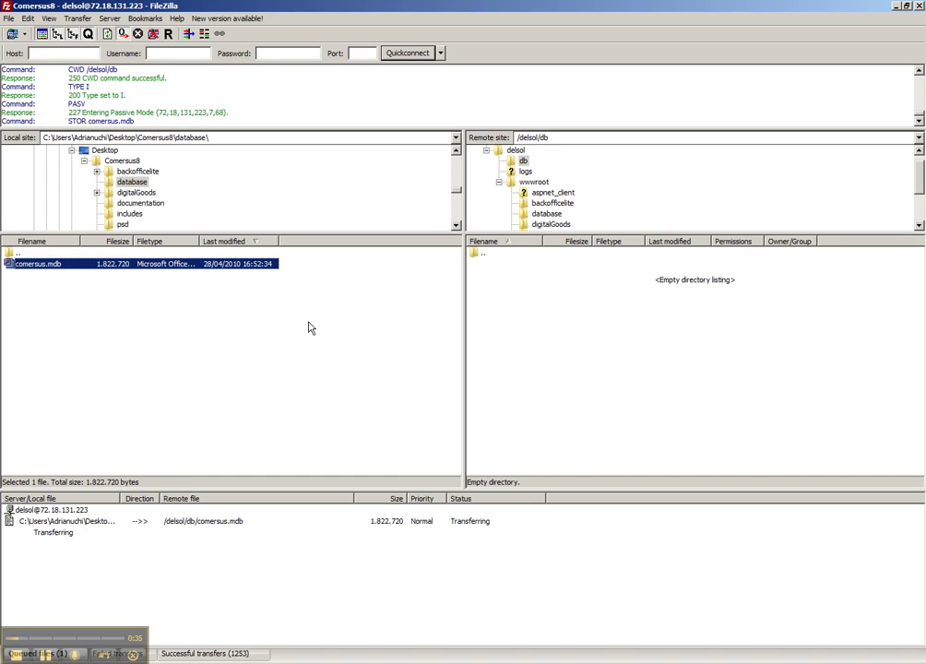
left_click(53, 656)
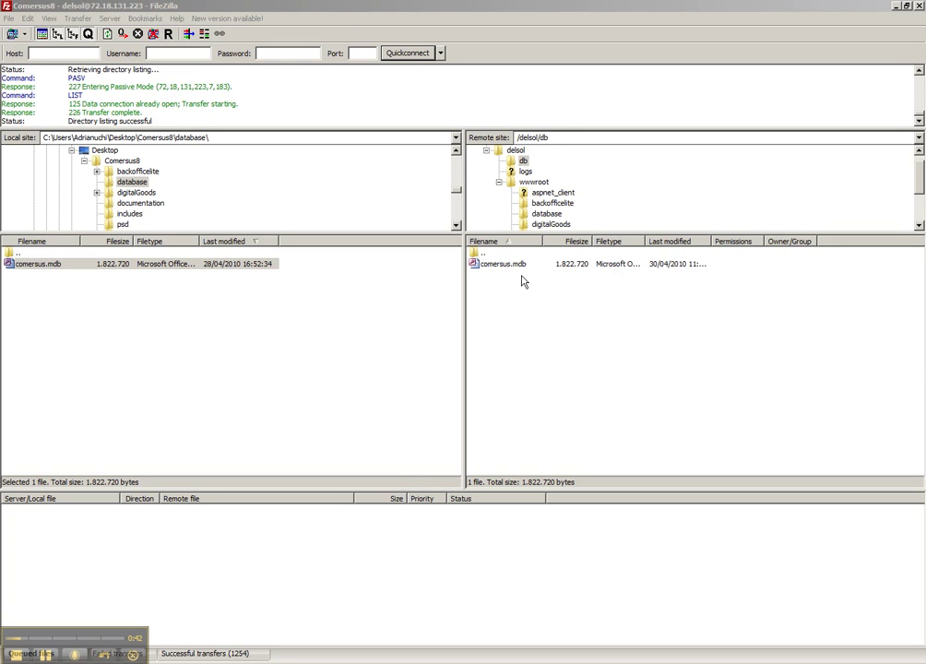
Open the remote folder /delsol/wwwroot/includes.
double_click(479, 254)
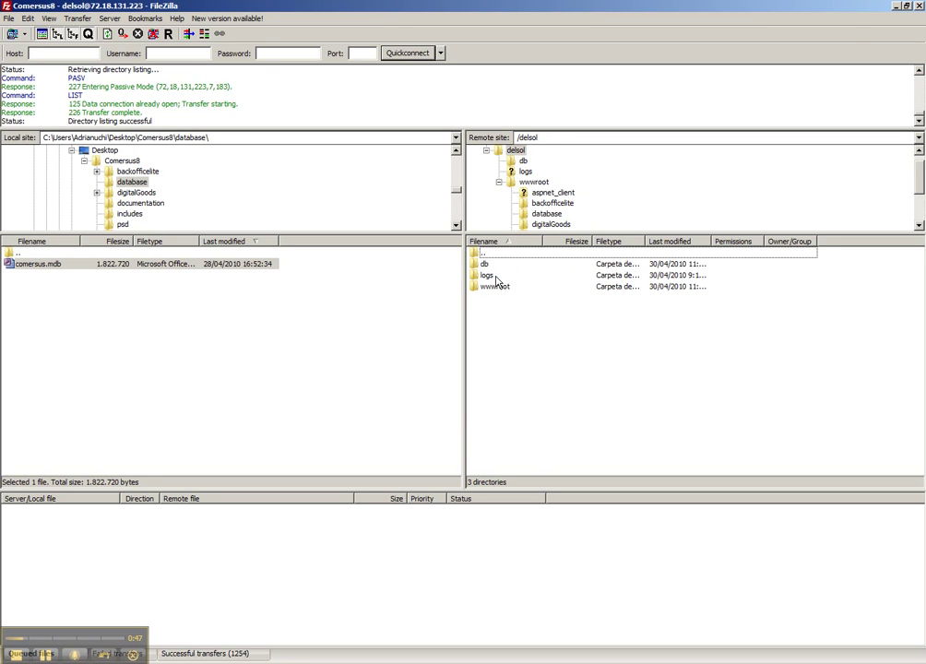
double_click(492, 287)
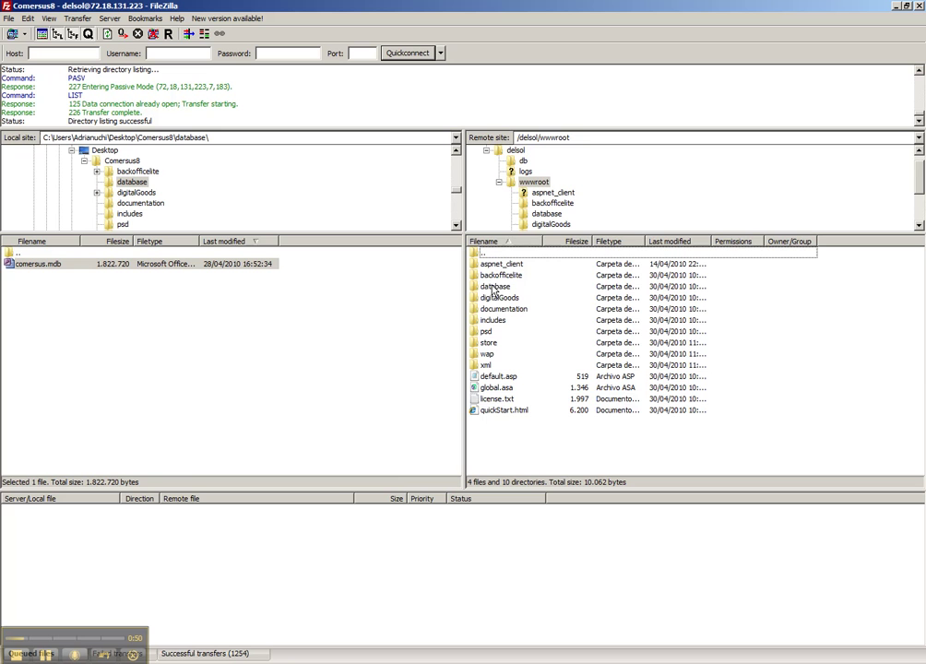
double_click(489, 320)
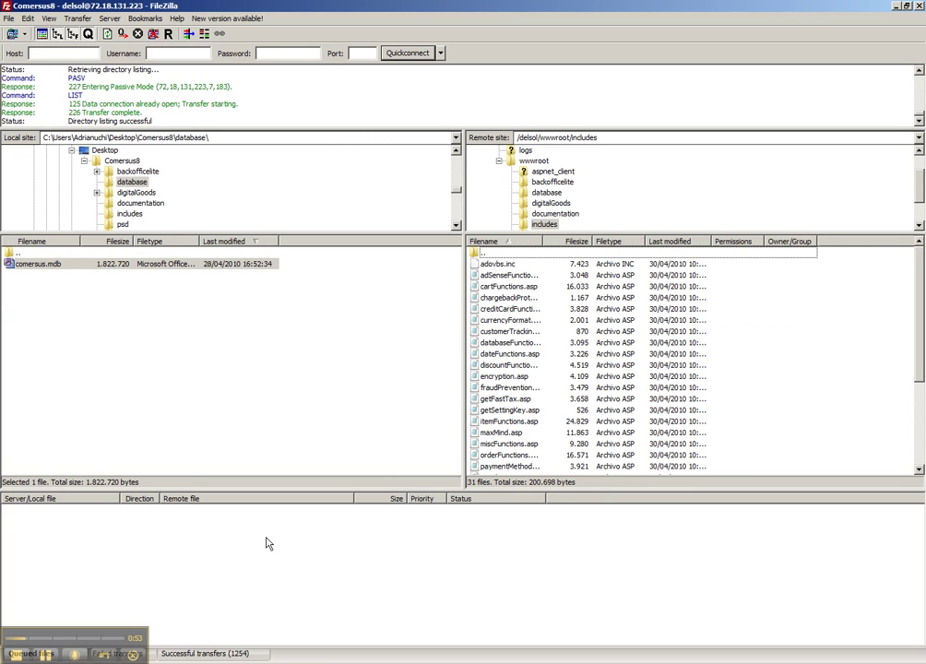
Open settings.asp from the includes folder of the desktop's Comersus8 folder in Notepad and maximize its window.
key("super+d")
double_click(461, 274)
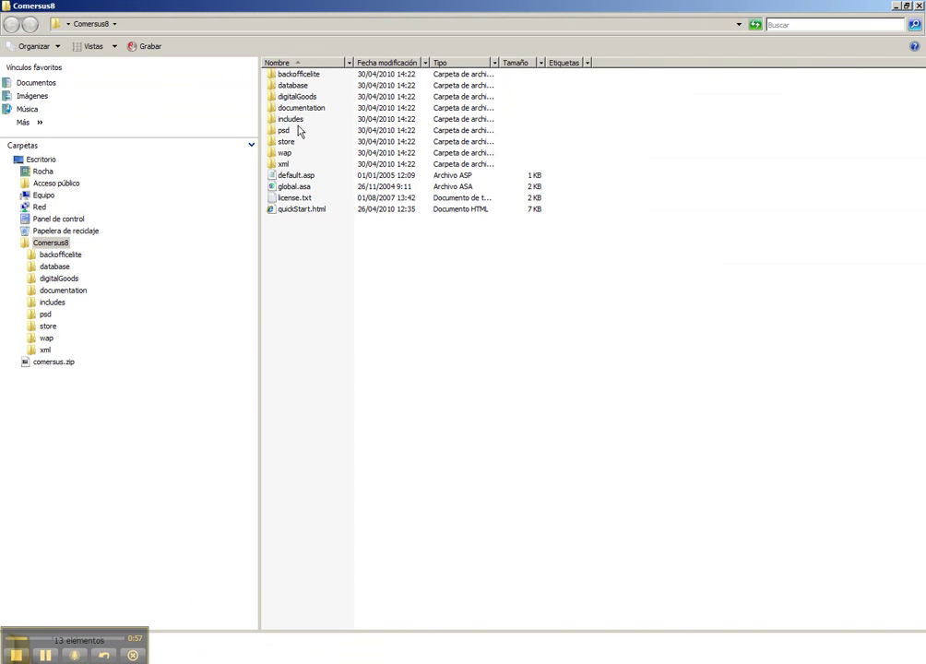
double_click(292, 120)
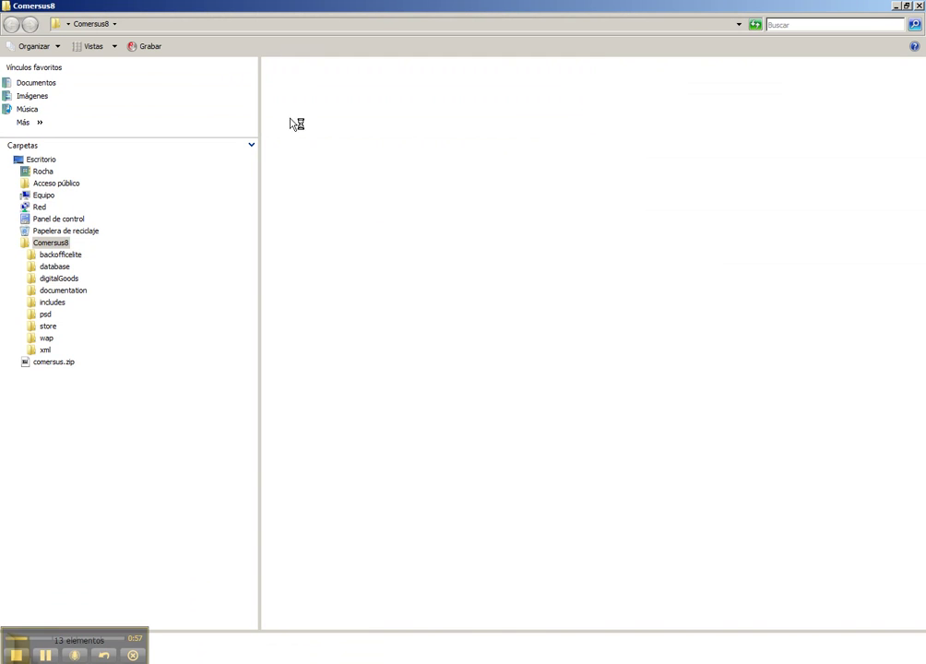
left_click(305, 98)
key("s")
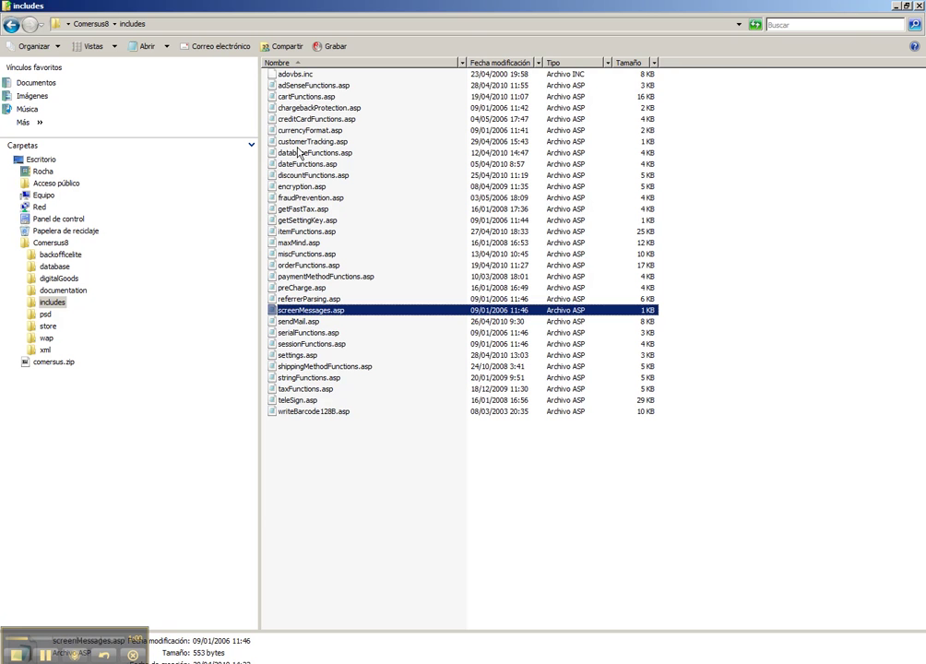
left_click(297, 356)
double_click(297, 356)
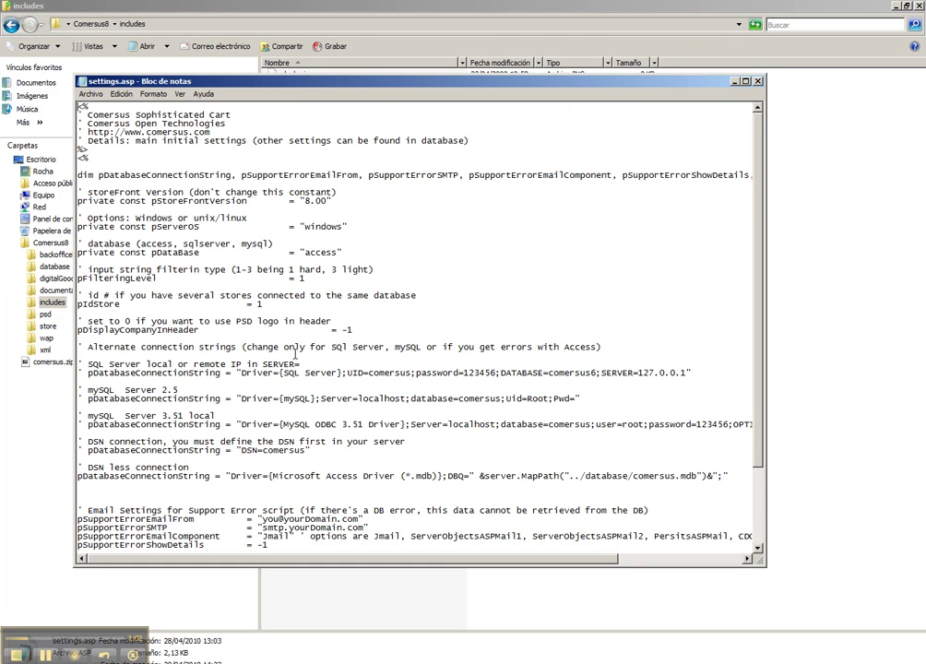
double_click(322, 80)
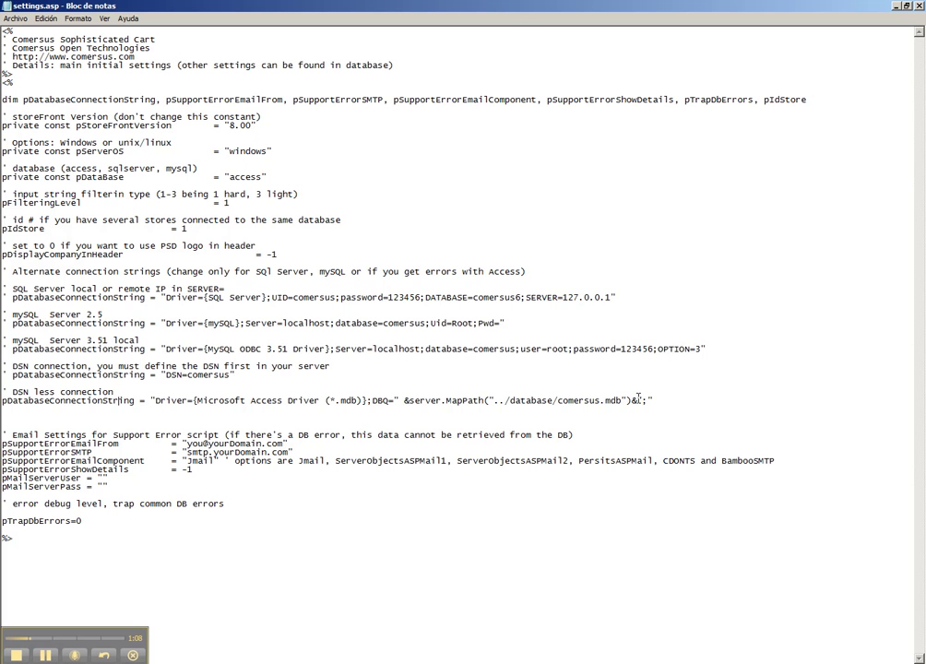
Delete the pDatabaseConnectionString line under the DSN less connection comment.
left_click_drag(653, 400, 481, 406)
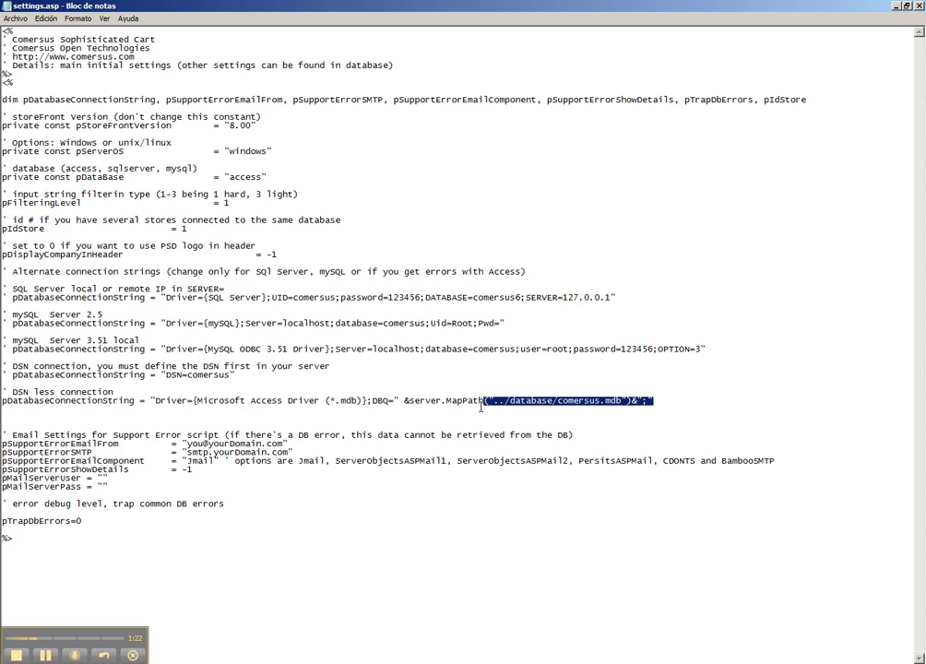
key("Home")
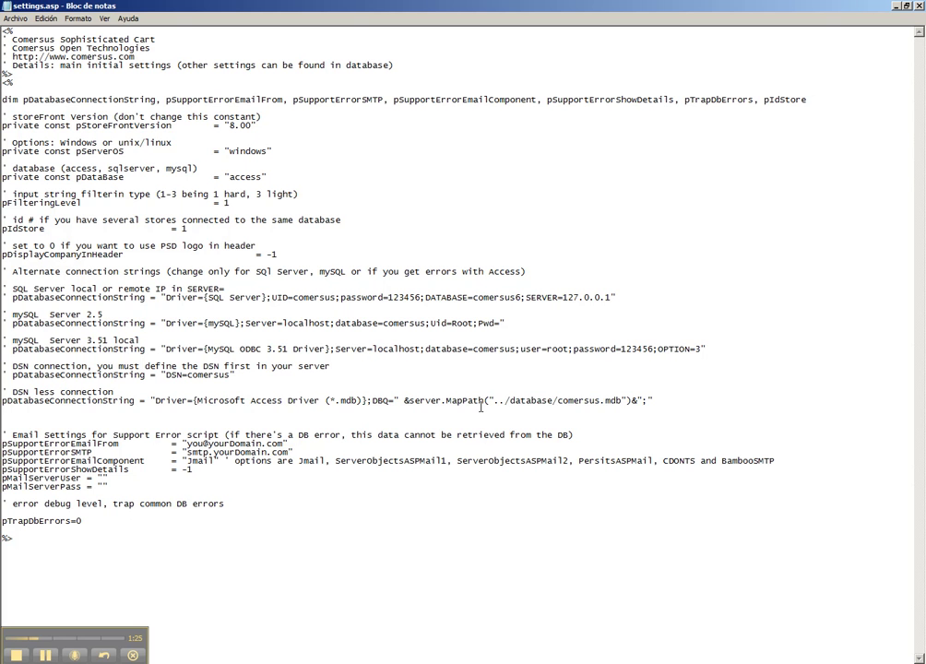
key("shift+End")
key("Delete")
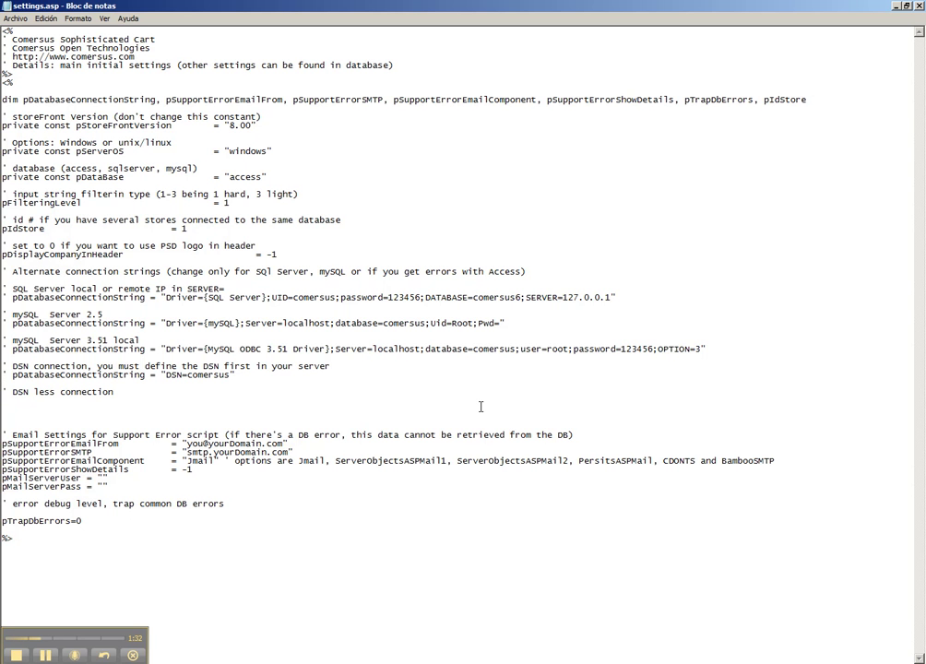
Uncomment the DSN connection string, set it to "DSN=comersus8" and save settings.asp.
key("Up")
key("Up")
key("Up")
key("Delete")
key("Delete")
key("End")
key("Left")
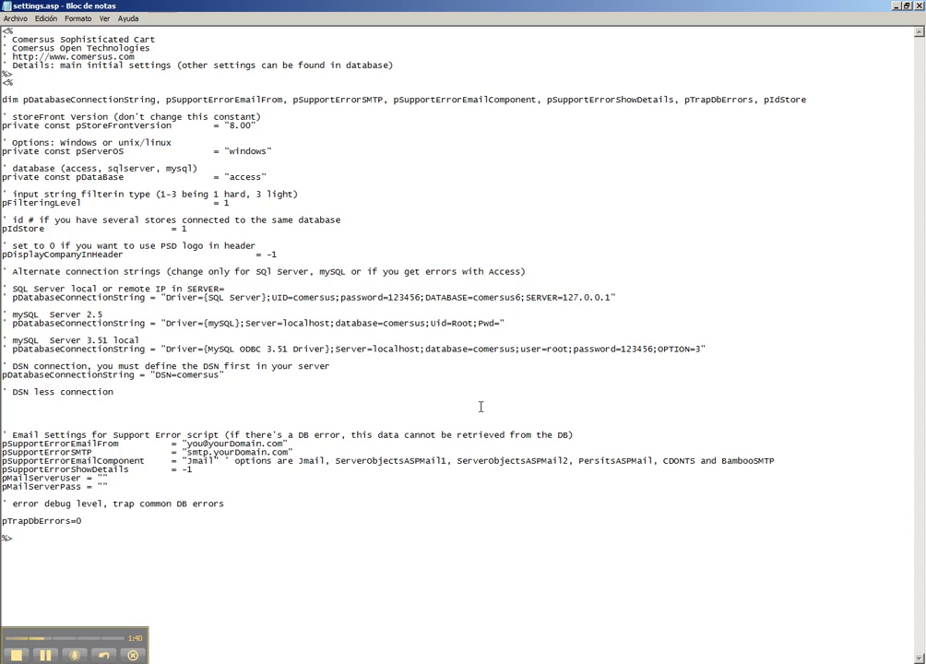
type("8")
left_click(22, 20)
left_click(23, 54)
Switch to FileZilla and upload settings.asp from the local includes folder to the remote includes folder, overwriting the existing file.
key("alt+Tab")
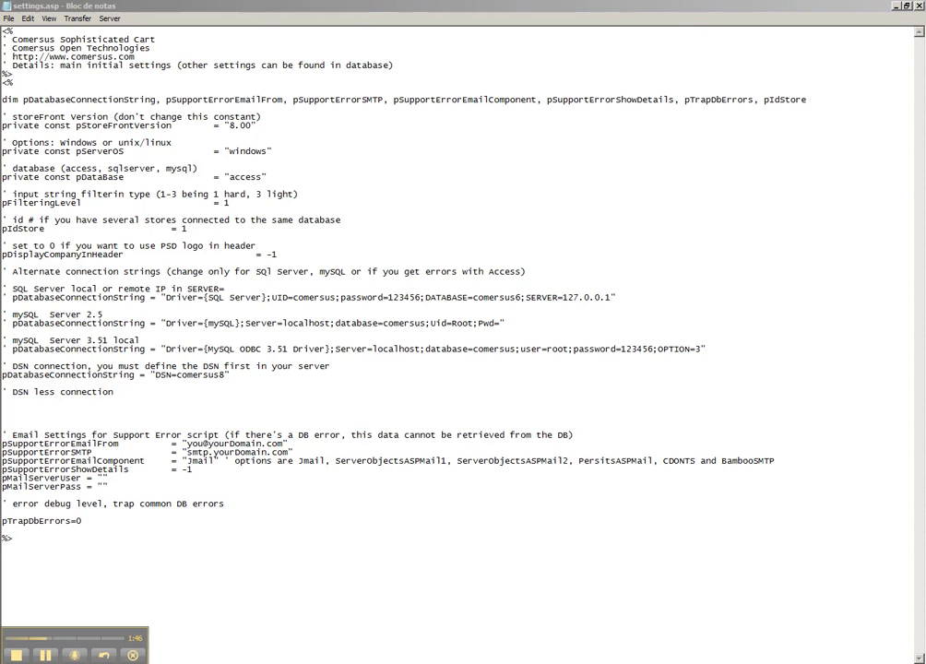
double_click(41, 257)
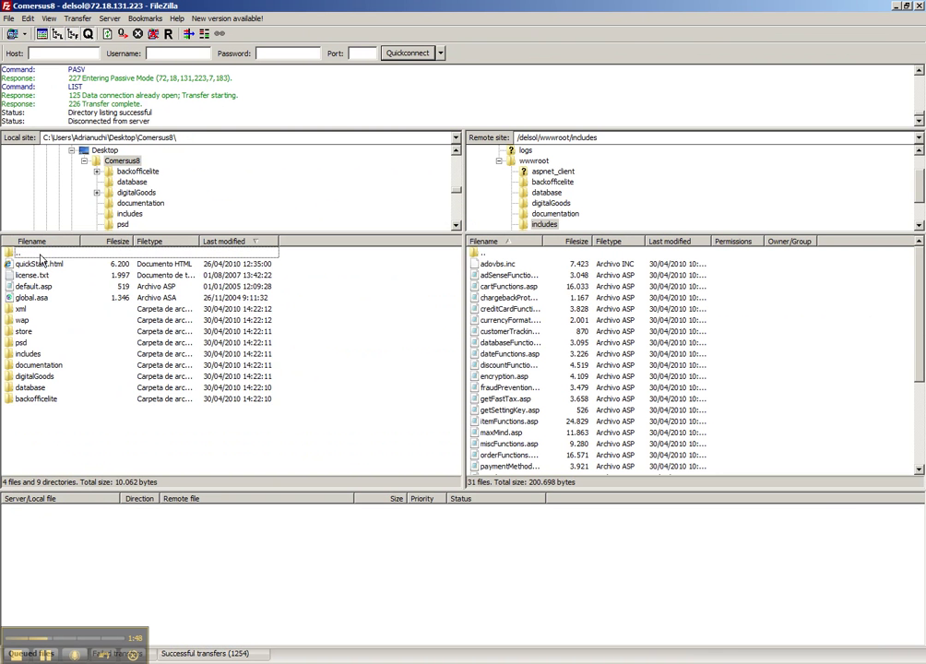
left_click(28, 355)
double_click(27, 354)
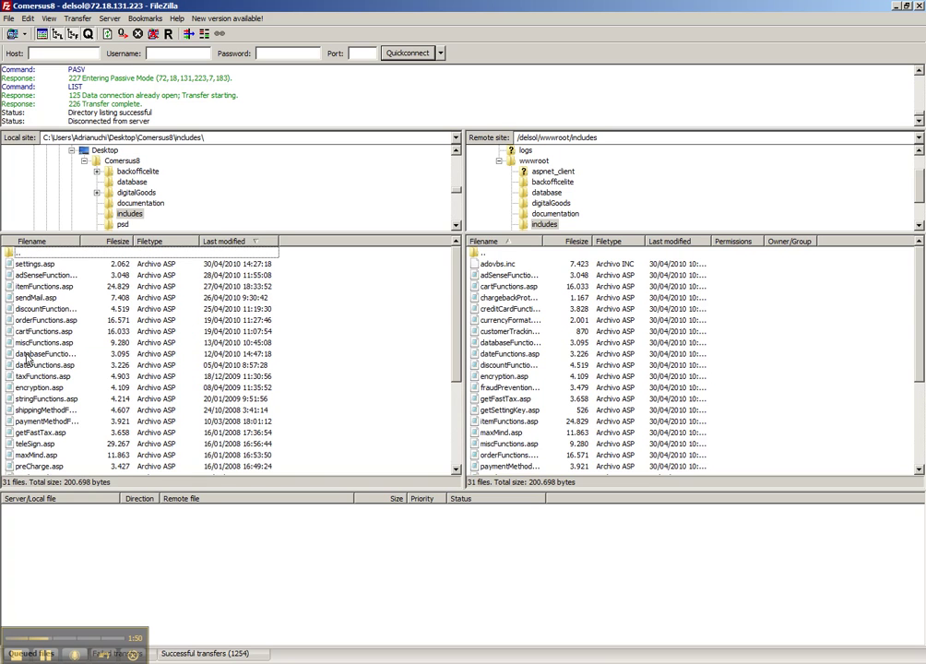
left_click_drag(43, 266, 488, 384)
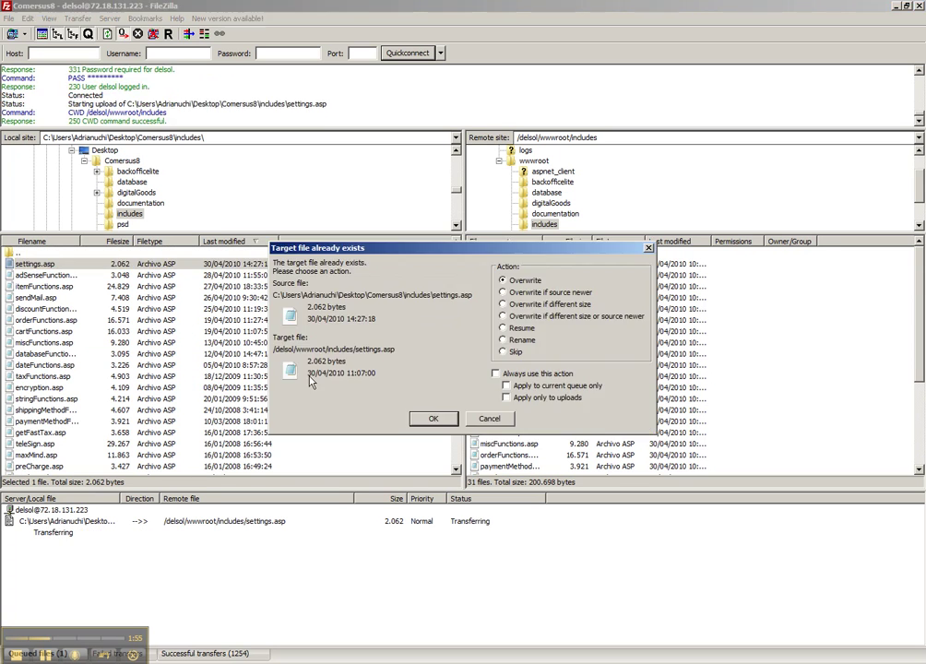
left_click(447, 419)
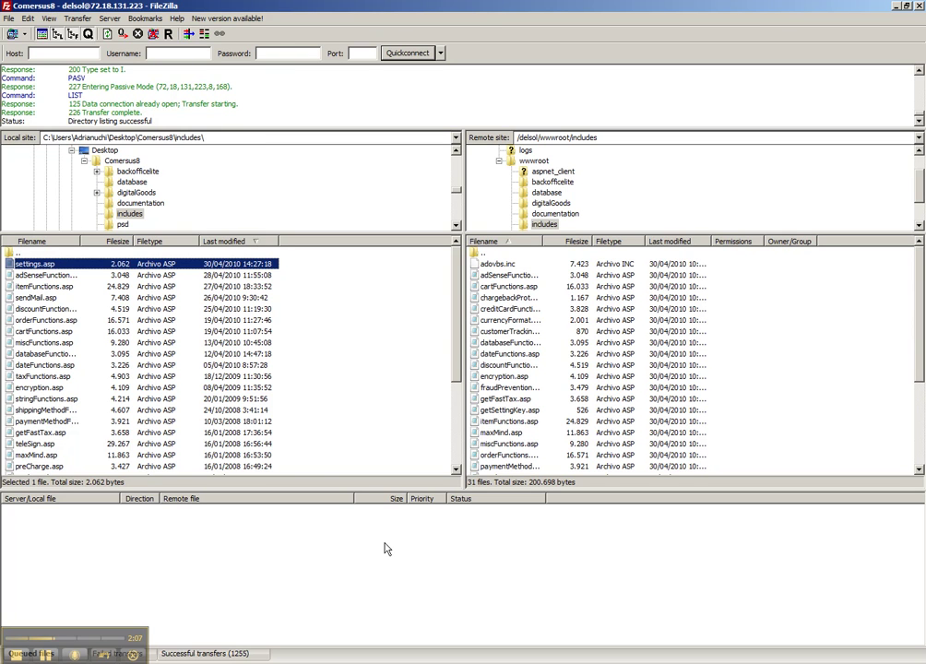
Switch to the Helm control panel in Internet Explorer and open the ODBC DSNs page of the honda-delsol.com.ar domain.
key("alt+Tab")
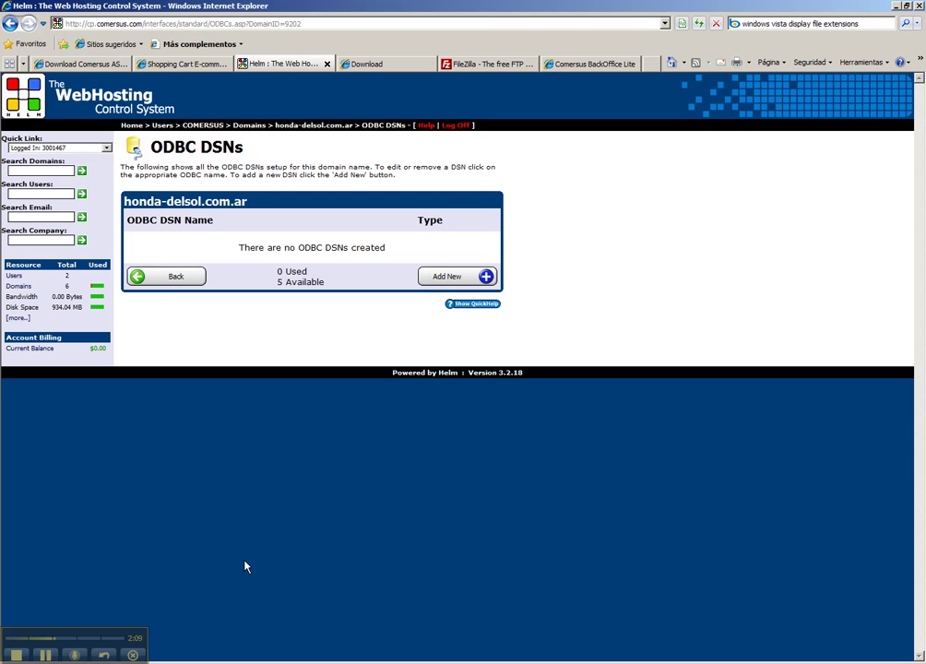
left_click(288, 126)
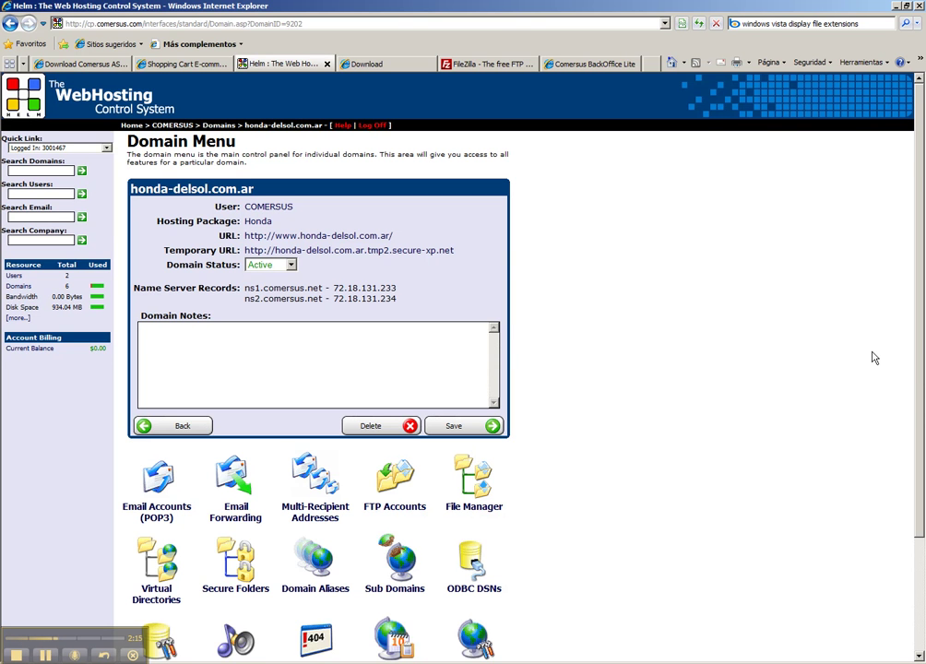
left_click_drag(918, 376, 919, 409)
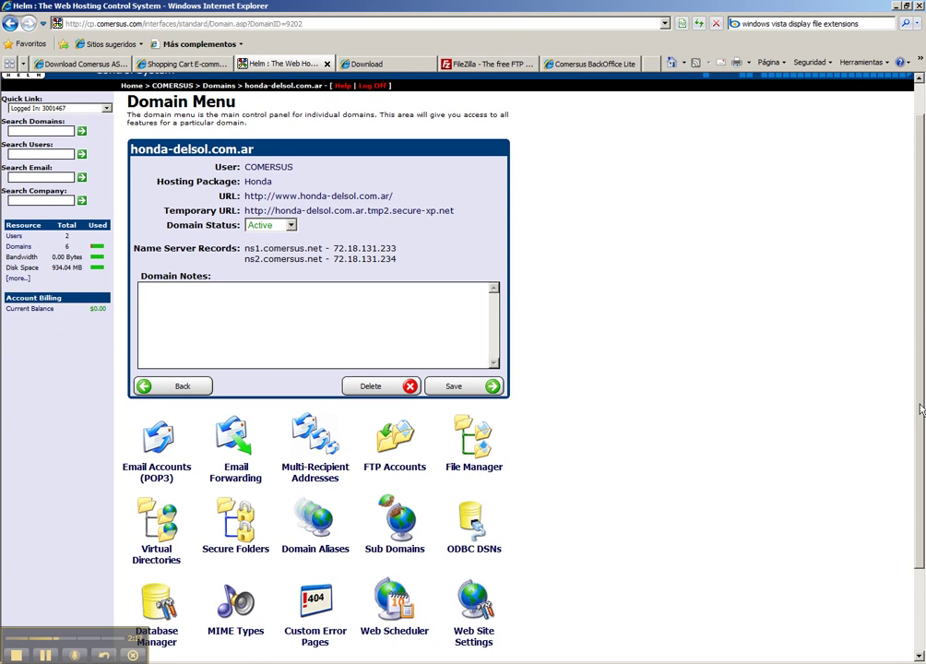
scroll(919, 410, "down", 3)
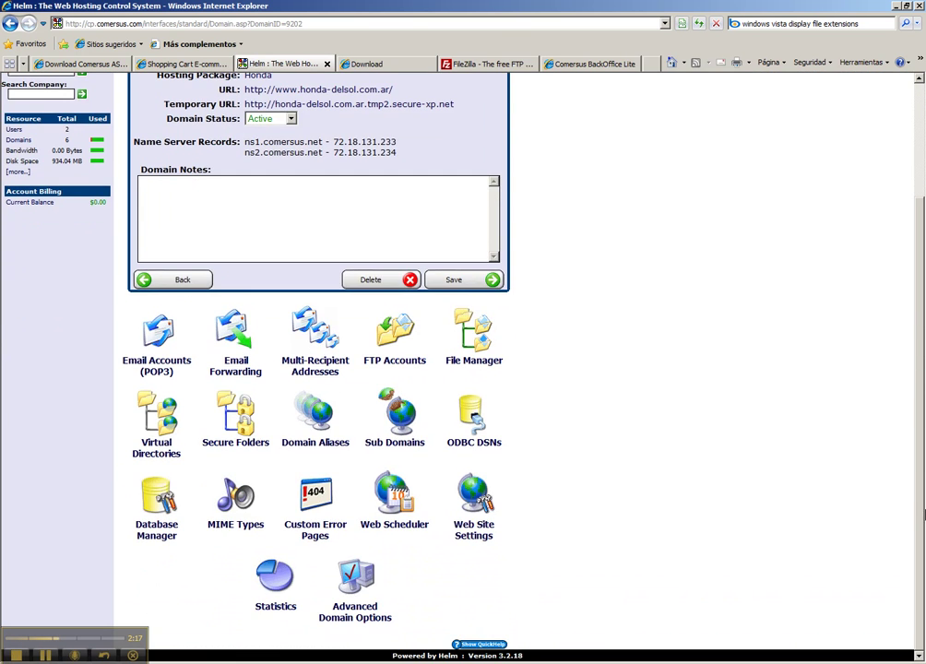
left_click(490, 439)
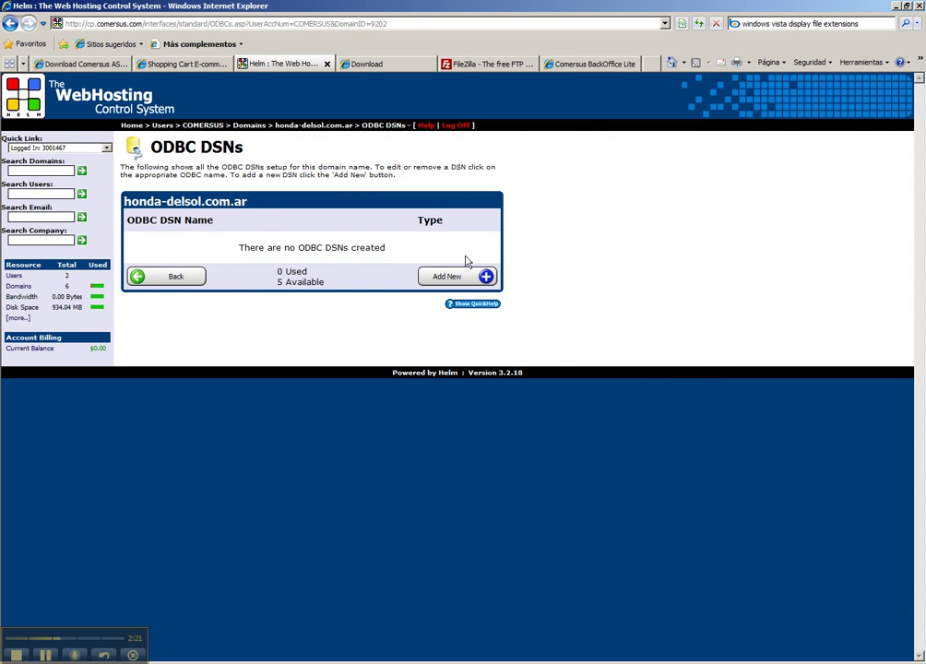
Add a Microsoft Access ODBC DSN with data source name comersus8 and Access file \comersus.mdb, and save it.
left_click(461, 279)
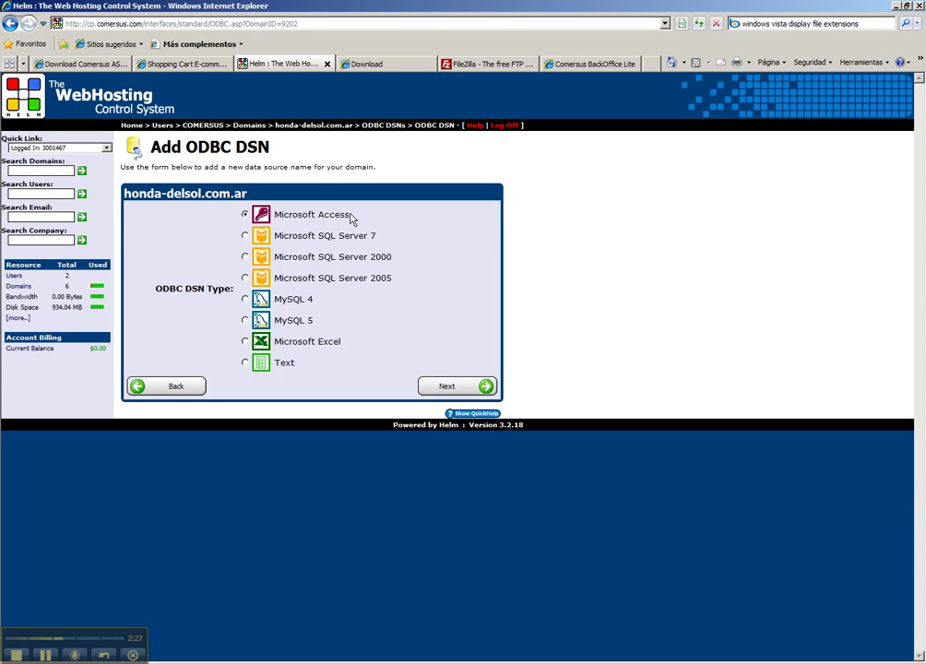
left_click(451, 386)
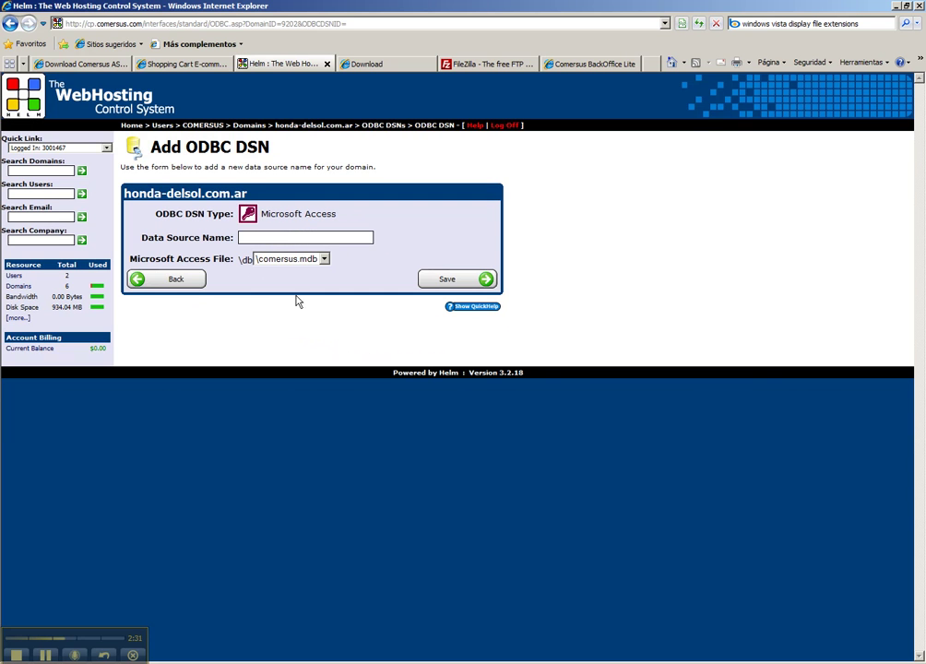
left_click(276, 238)
type("comersus8")
left_click(292, 260)
left_click(292, 263)
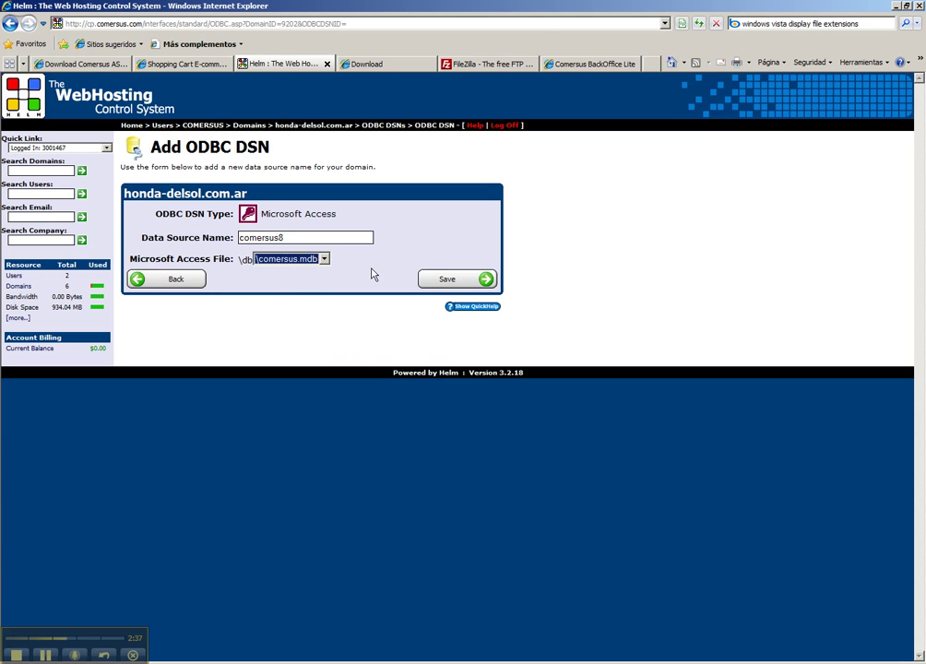
left_click(441, 283)
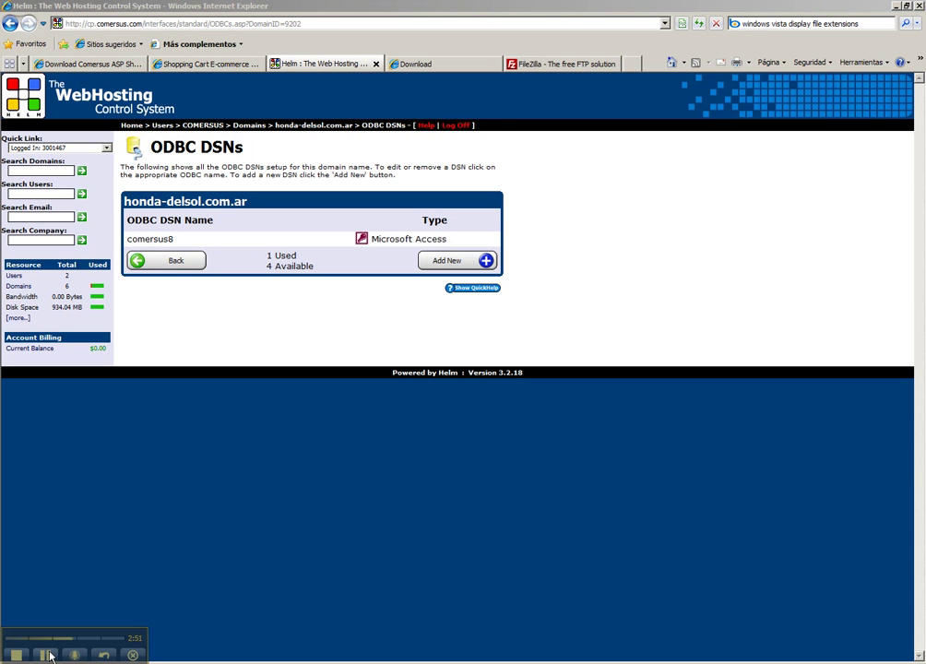
left_click(632, 64)
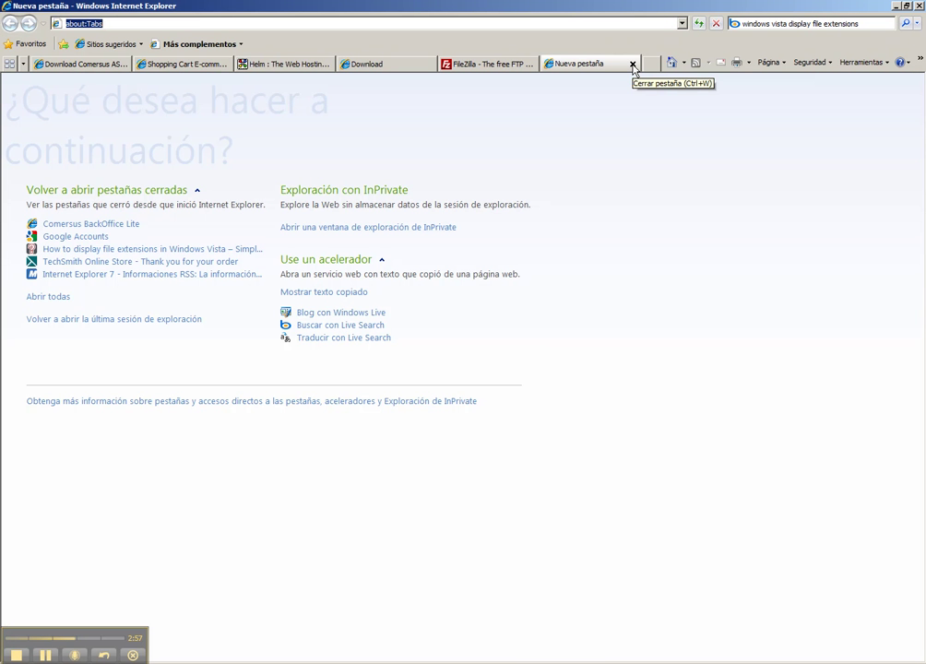
type("http://honda-delsol.com.ar.tmp2.secure-xp.net/")
key("Return")
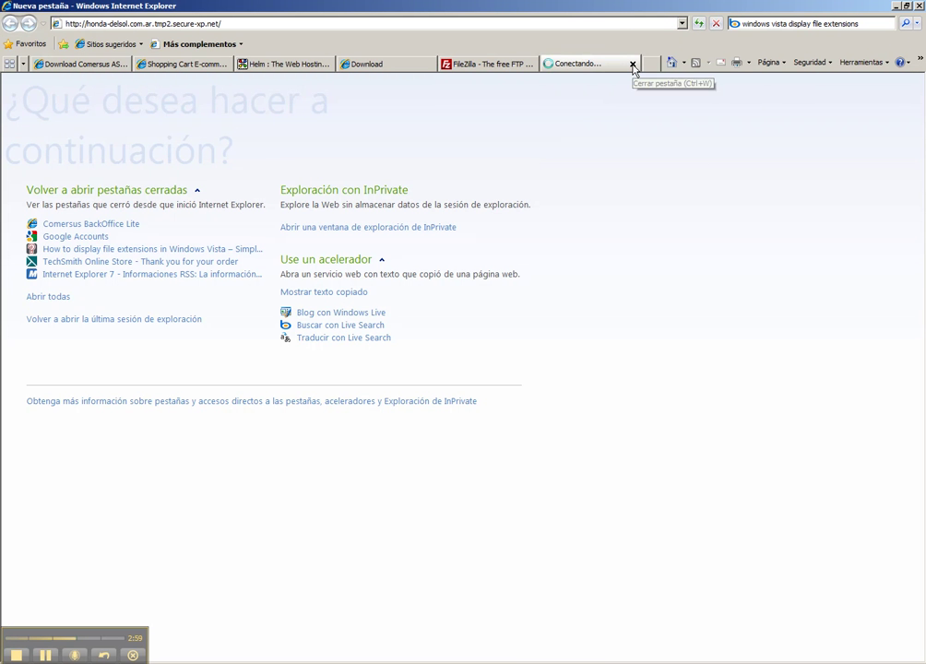